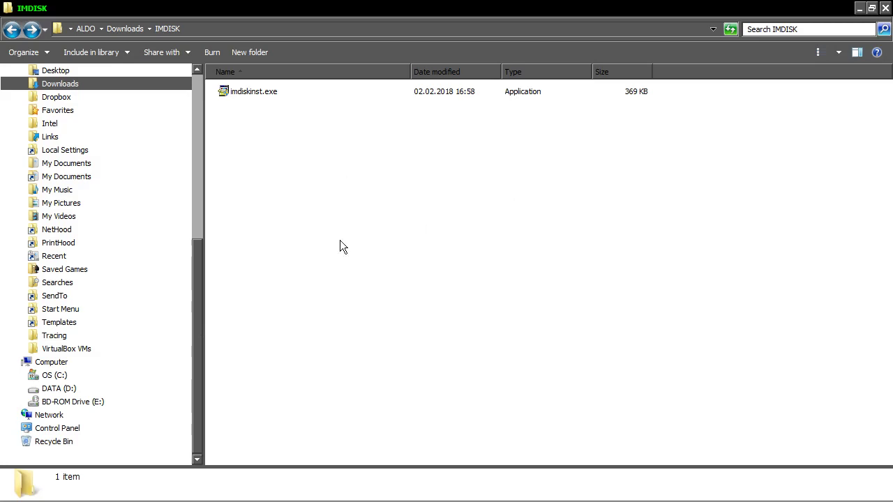
# - Show the Control Panel items as large icons and open the ImDisk Virtual Disk Driver
pyautogui.click(55, 429)
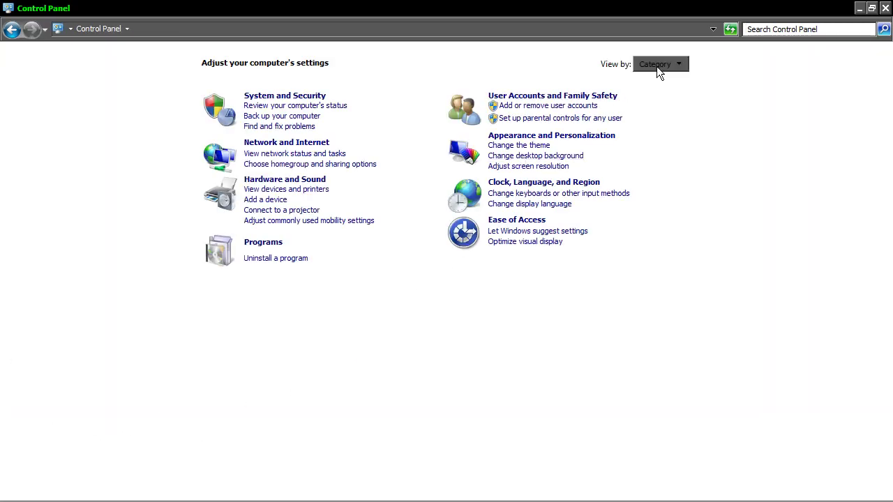
pyautogui.click(658, 68)
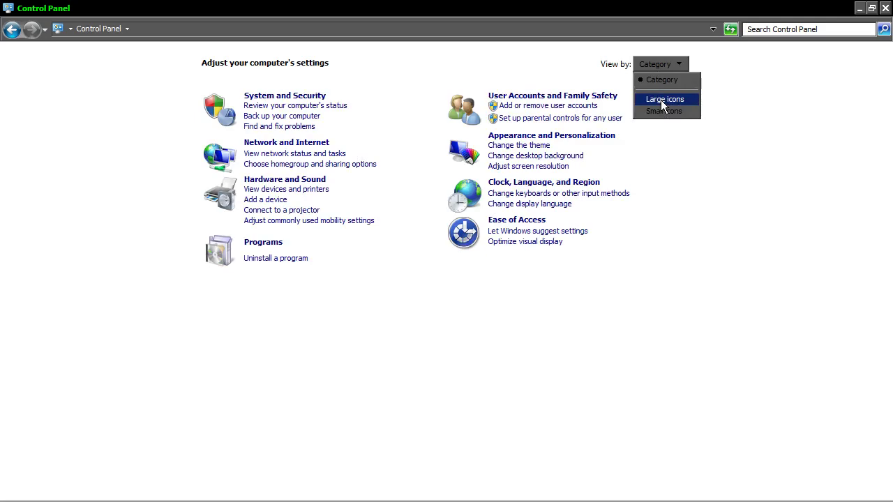
pyautogui.click(662, 99)
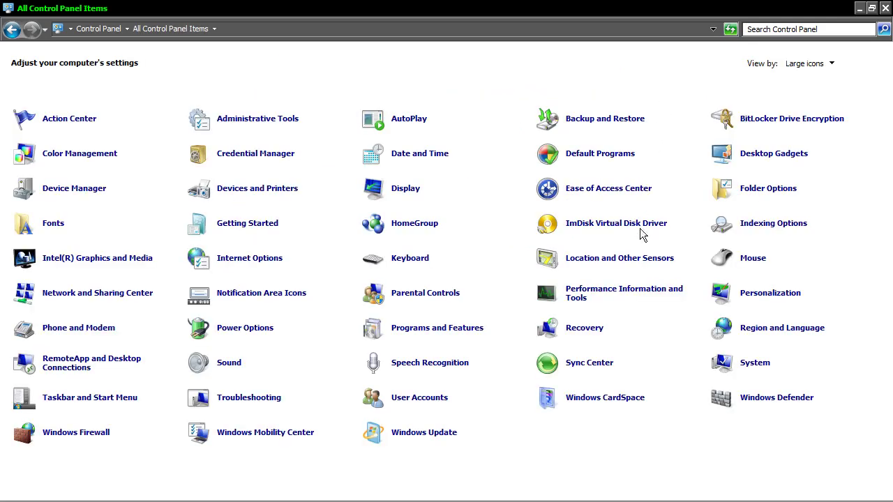
pyautogui.click(590, 224)
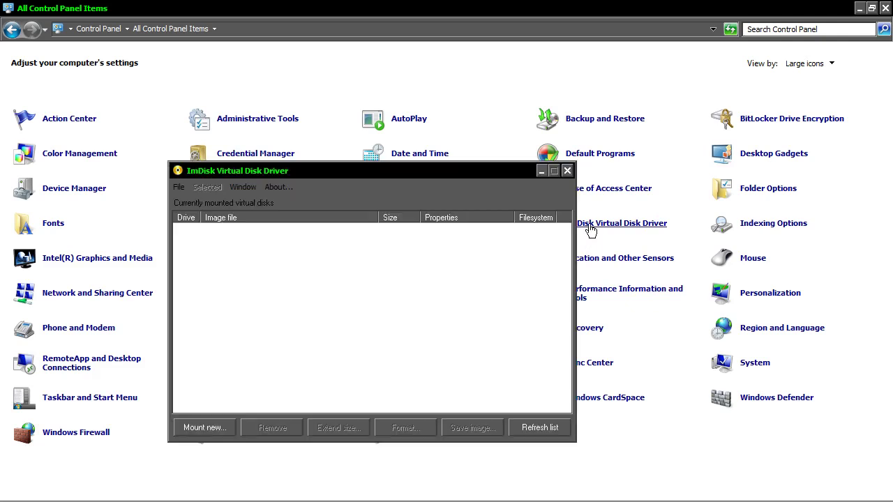
# - Look through the ImDisk commands and read its version and licence information
pyautogui.click(180, 187)
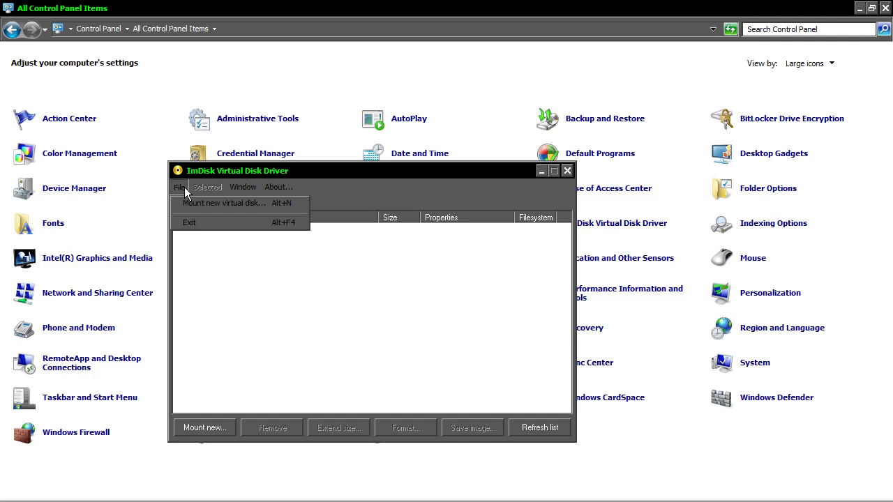
pyautogui.moveTo(229, 187)
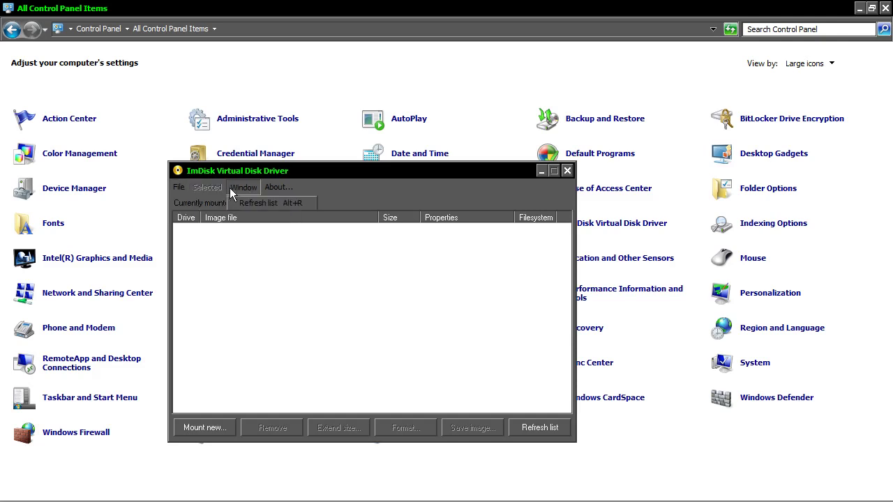
pyautogui.click(270, 187)
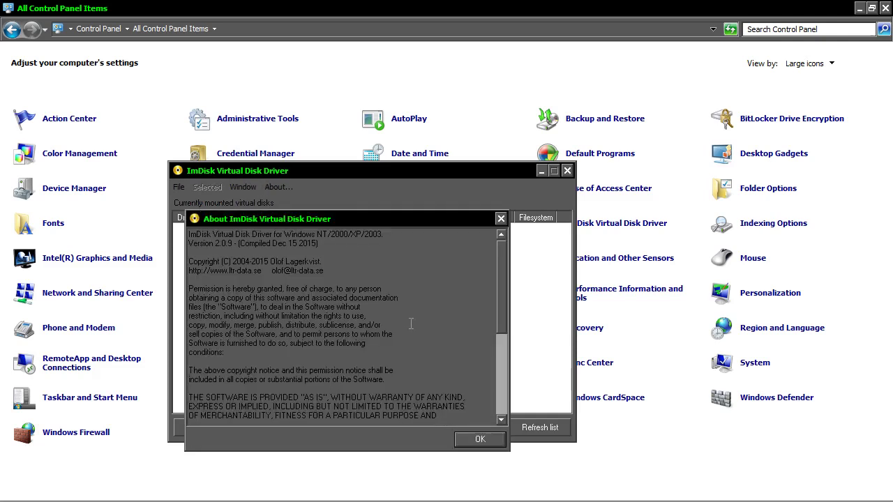
pyautogui.click(480, 439)
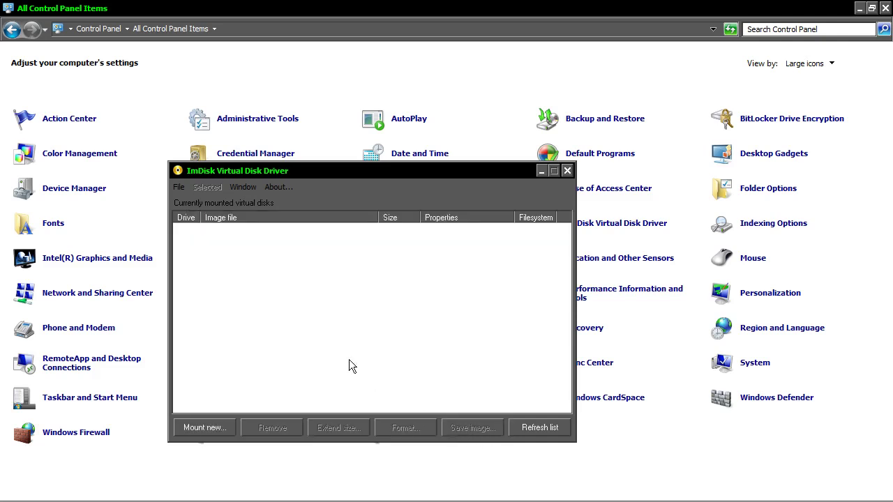
# - Mount Disk1.img from the PTS-DOS 7.0b (3.5) folder as a floppy virtual disk with drive letter A
pyautogui.click(183, 190)
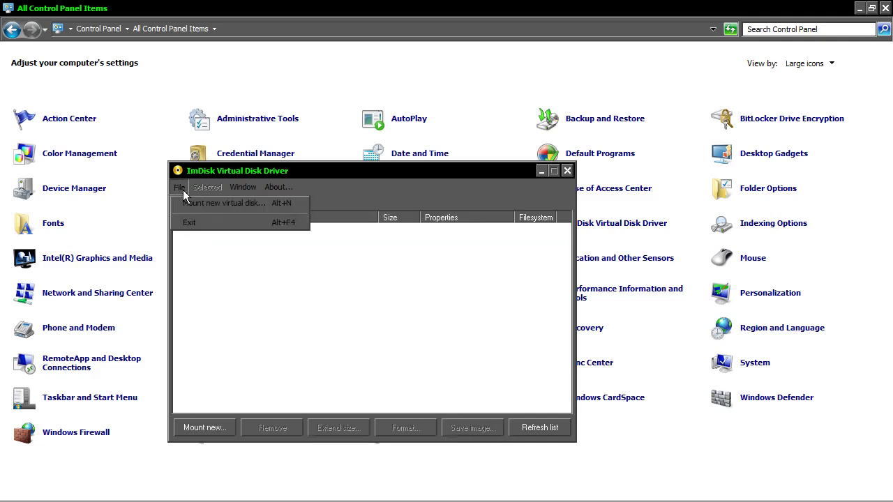
pyautogui.click(220, 204)
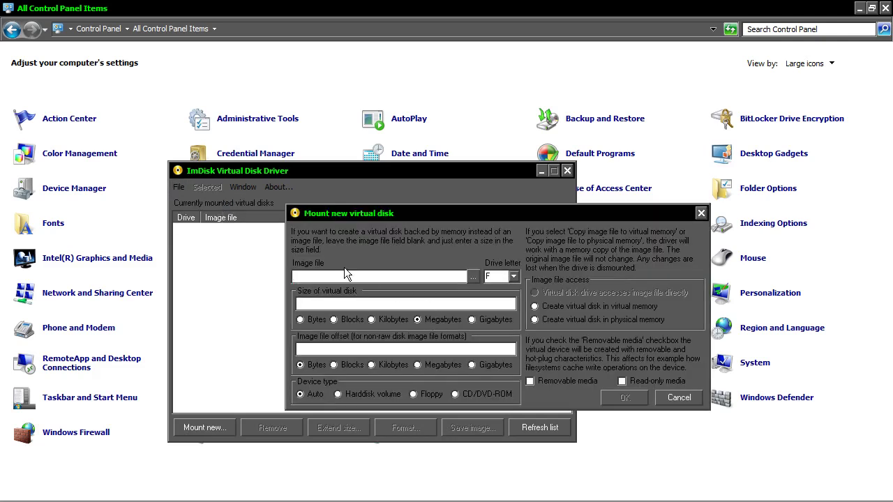
pyautogui.click(473, 276)
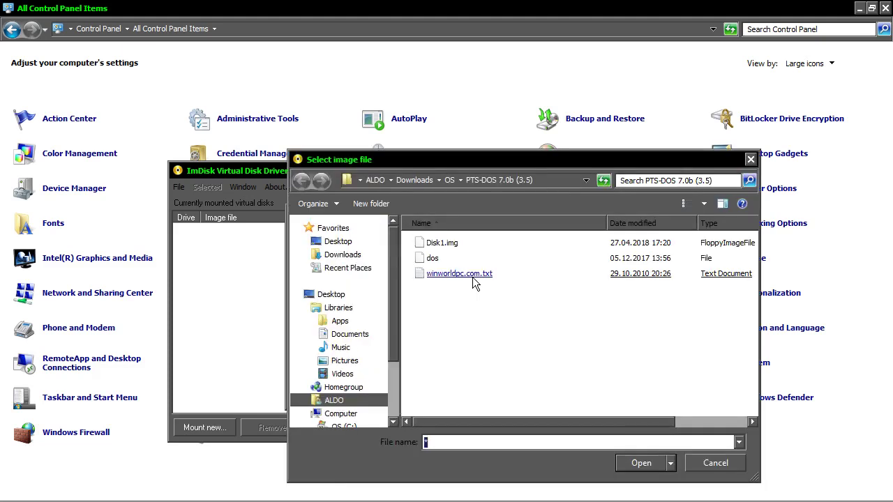
pyautogui.doubleClick(441, 245)
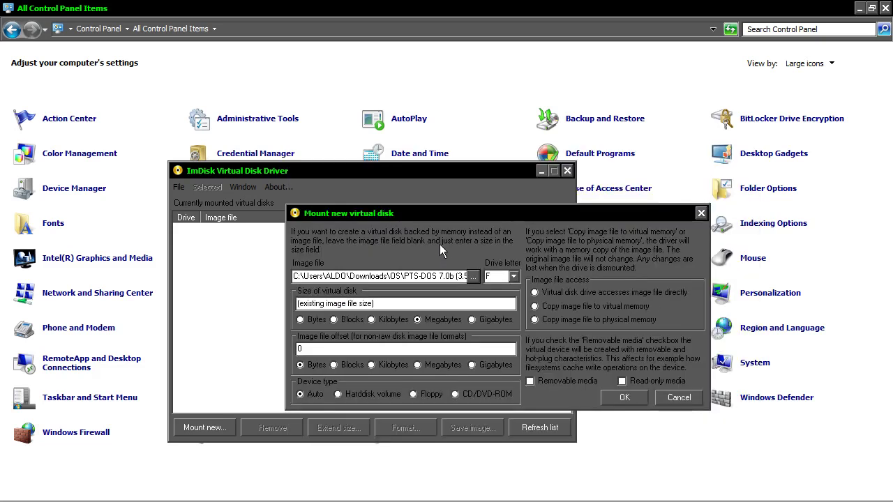
pyautogui.click(514, 277)
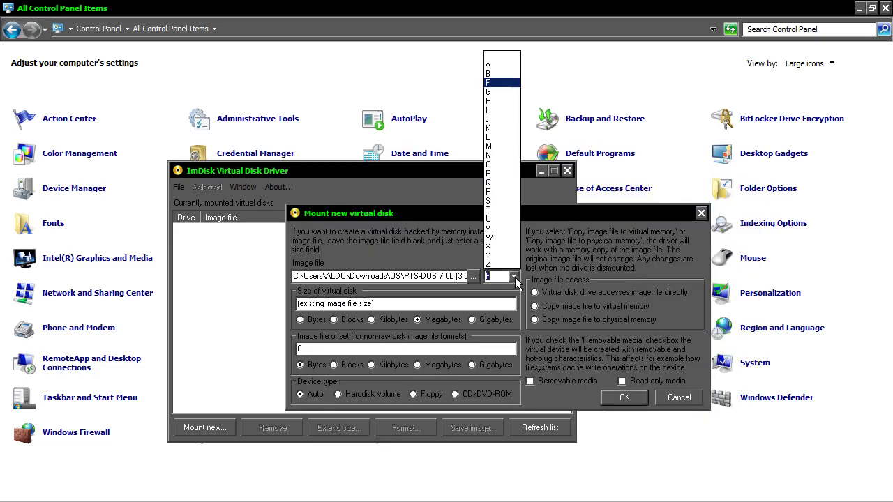
pyautogui.click(499, 64)
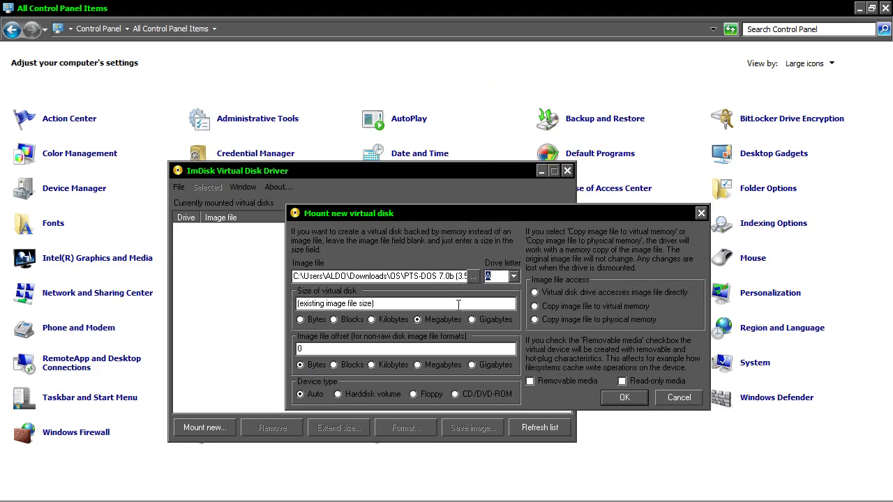
pyautogui.click(414, 394)
pyautogui.click(612, 398)
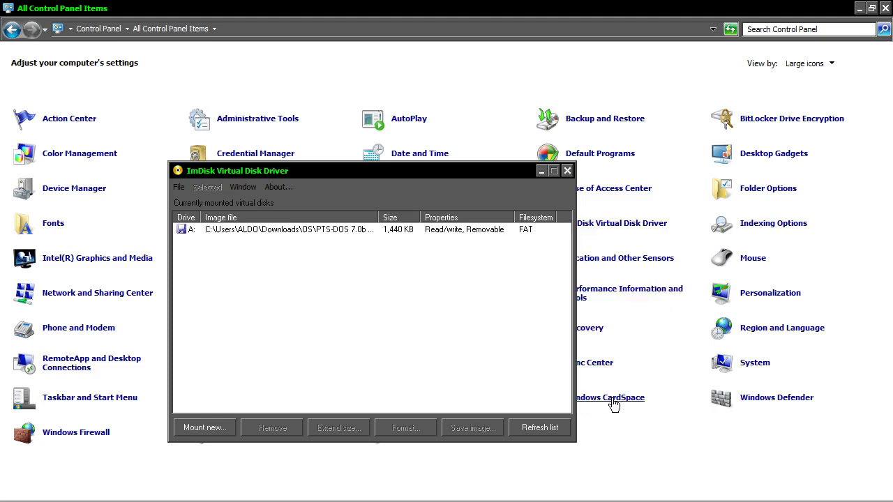
# - Examine the extend-size and format options for the mounted A: disk without applying either
pyautogui.click(330, 230)
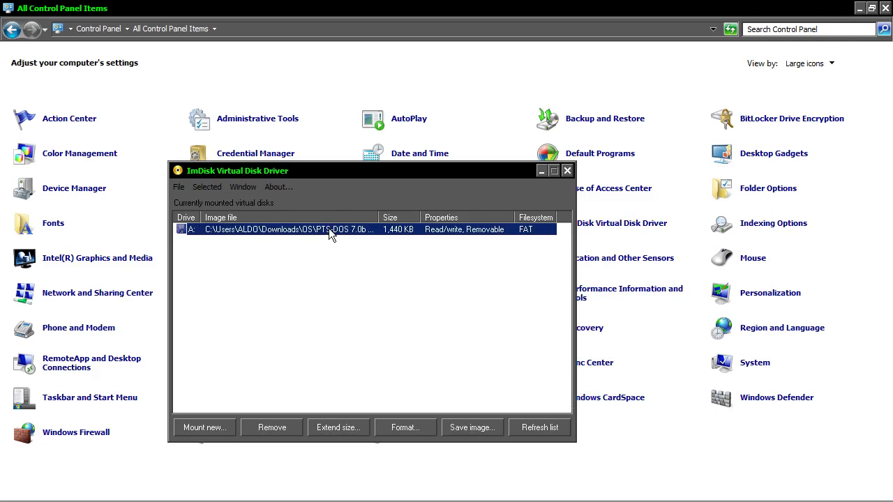
pyautogui.moveTo(387, 177); pyautogui.dragTo(438, 112)
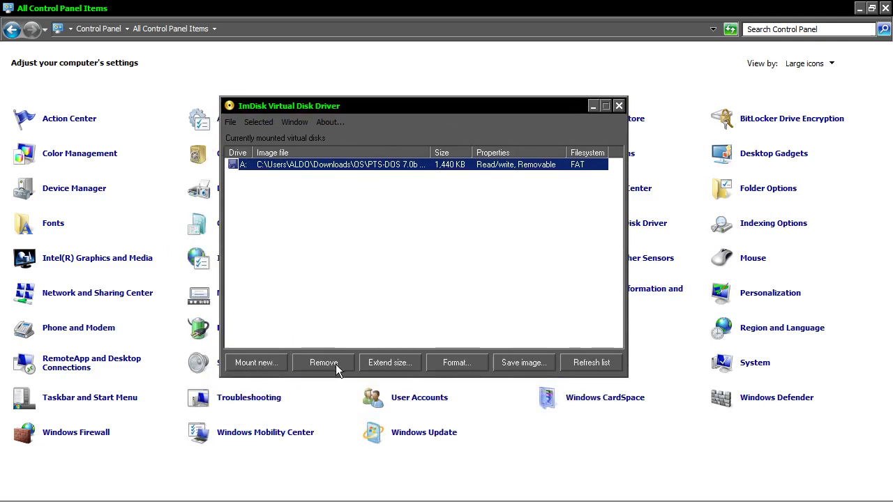
pyautogui.click(411, 365)
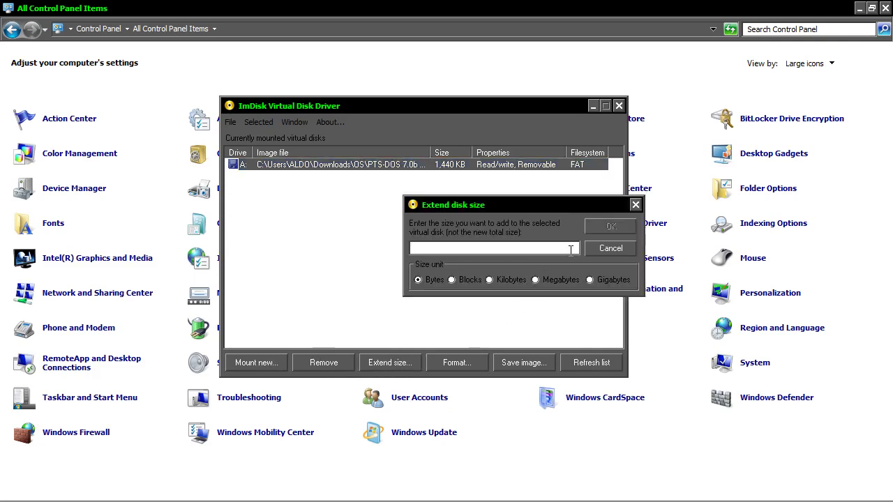
pyautogui.click(608, 251)
pyautogui.click(455, 363)
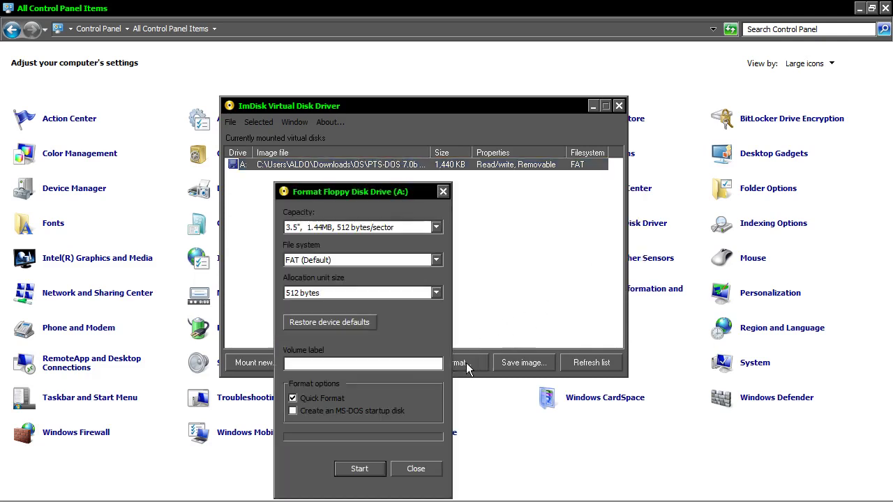
pyautogui.moveTo(410, 189); pyautogui.dragTo(436, 120)
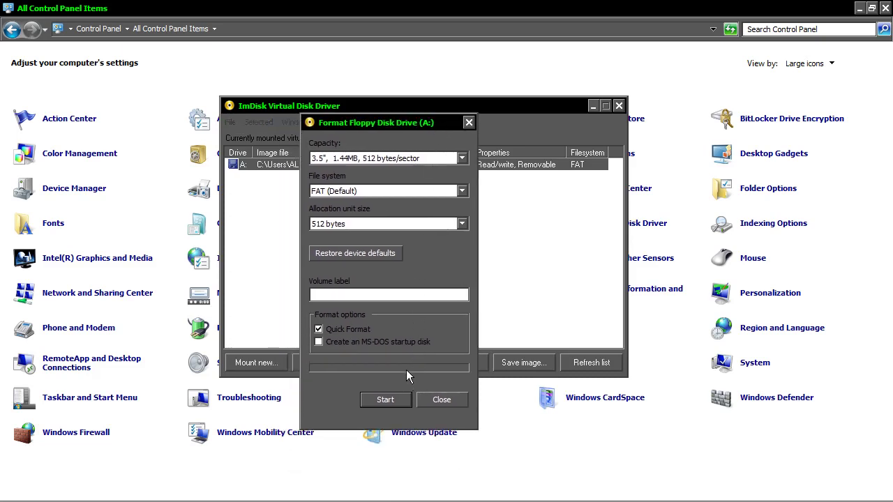
pyautogui.click(437, 401)
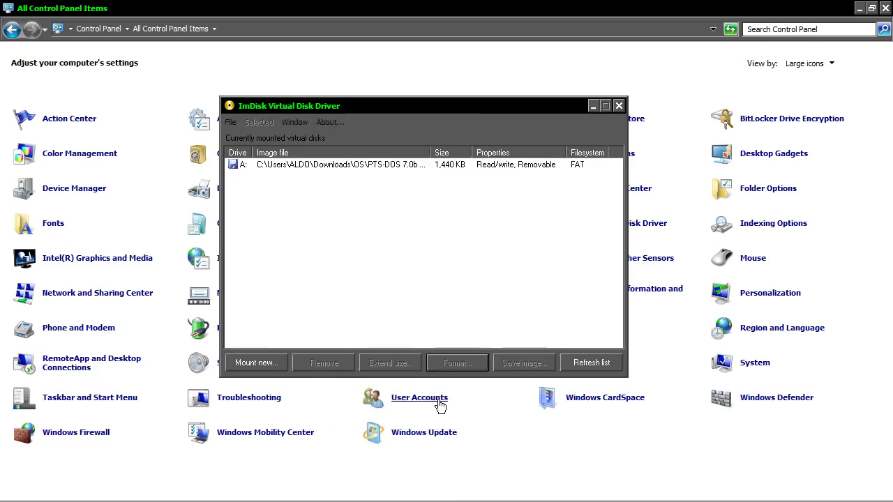
# - Return to the file explorer and open Floppy Disk Drive (A:) from Computer
pyautogui.click(12, 30)
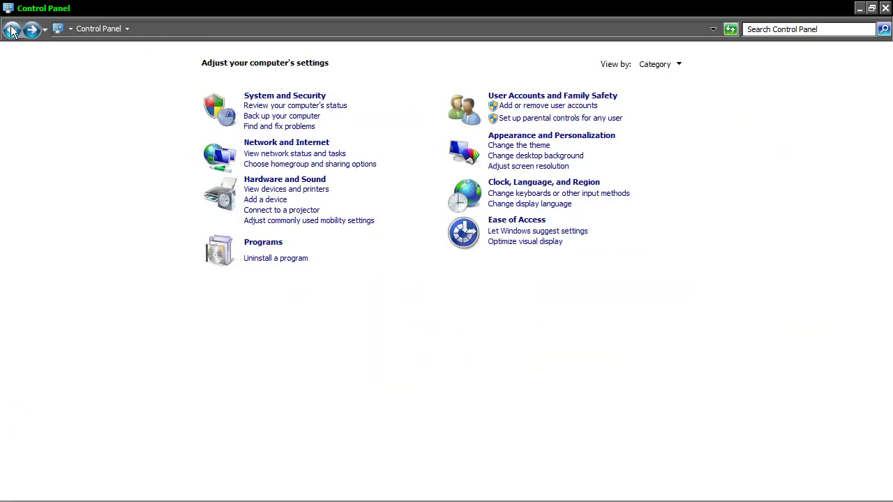
pyautogui.click(11, 29)
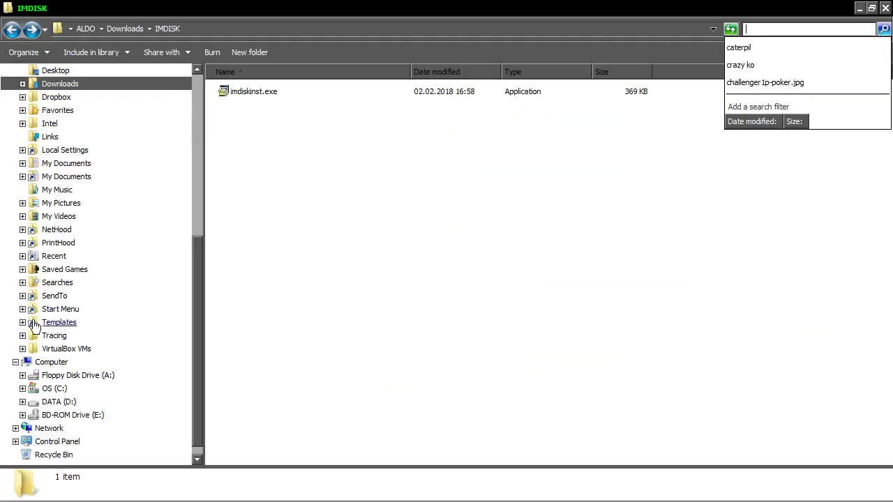
pyautogui.click(50, 364)
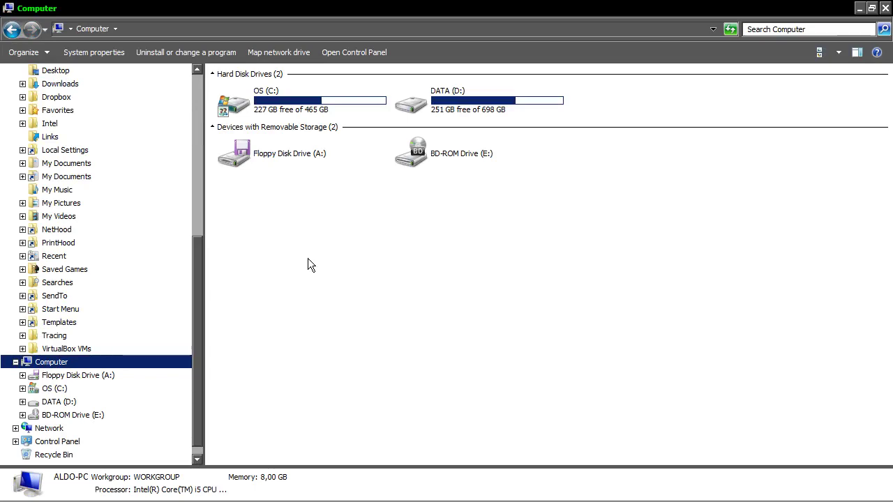
pyautogui.click(275, 155)
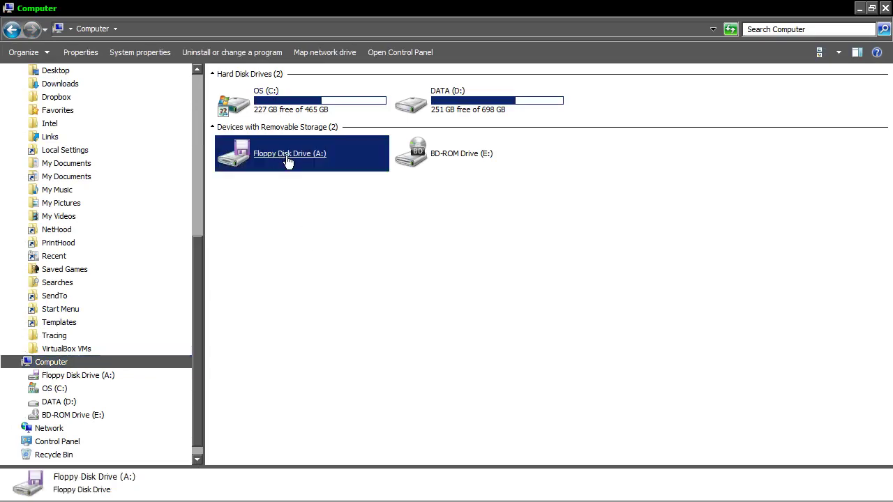
pyautogui.doubleClick(282, 160)
pyautogui.click(282, 161)
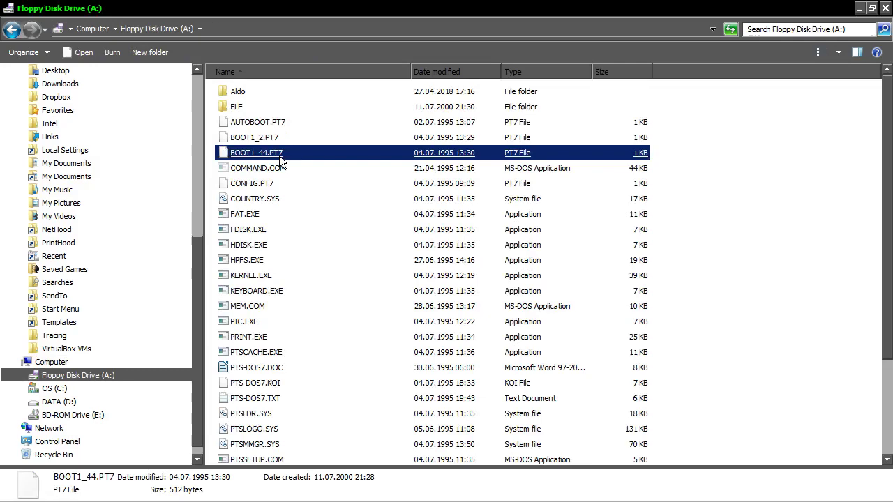
# - Delete the folder named after the account owner from the root of the floppy drive
pyautogui.scroll(-3, 399, 314)
pyautogui.click(399, 314)
pyautogui.scroll(3, 398, 313)
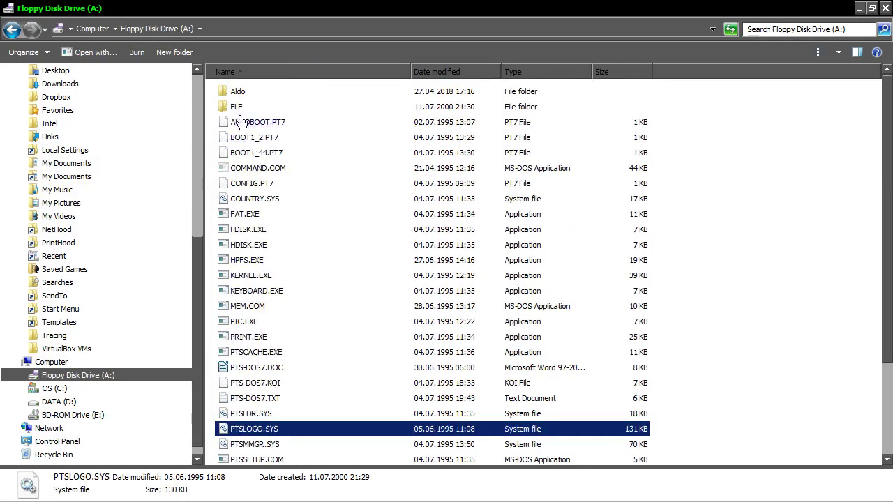
pyautogui.click(235, 93)
pyautogui.rightClick(235, 92)
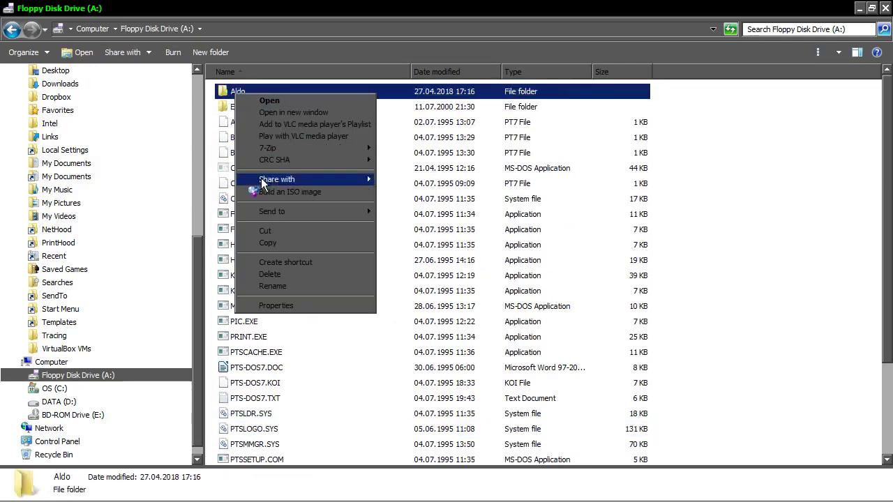
pyautogui.click(287, 273)
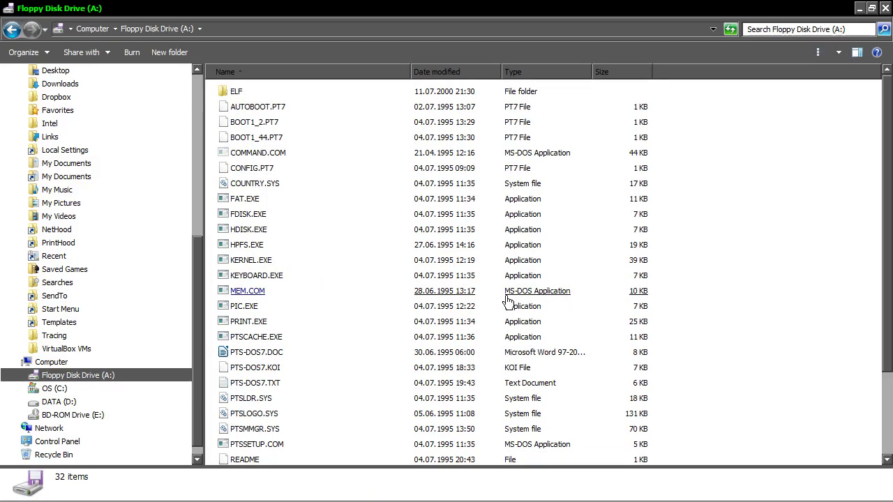
# - Create a new folder in the root of the floppy drive and name it with the account owner's first name
pyautogui.scroll(-3, 736, 333)
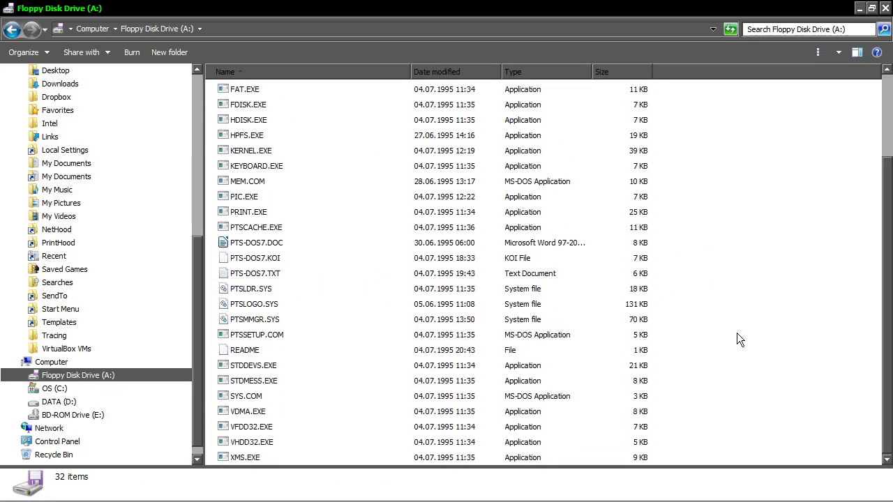
pyautogui.scroll(3, 736, 332)
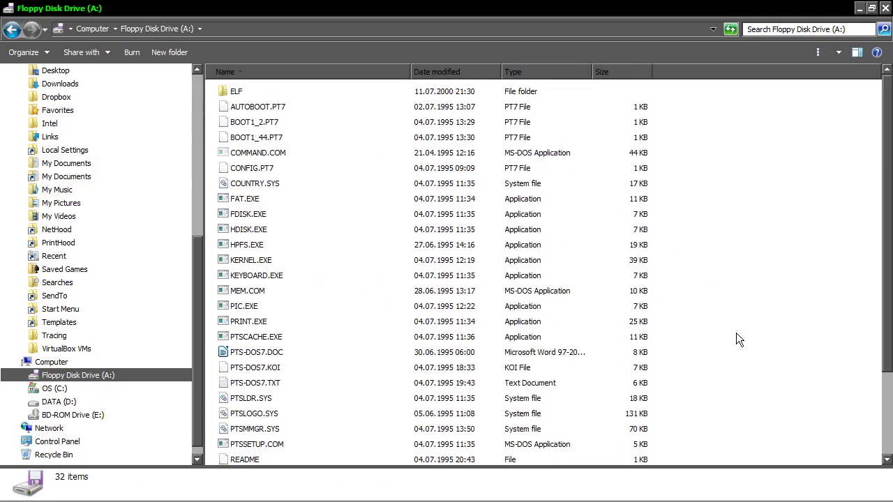
pyautogui.rightClick(687, 186)
pyautogui.moveTo(747, 330)
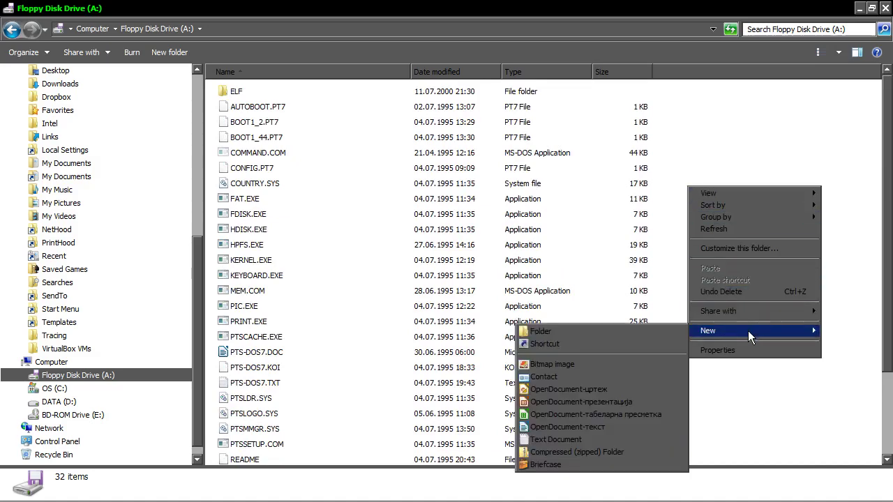
pyautogui.click(677, 337)
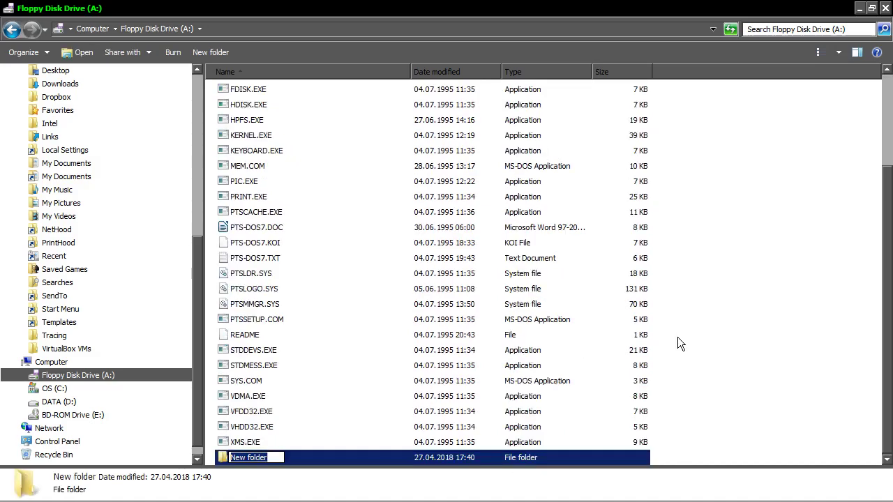
pyautogui.write('Aldo')
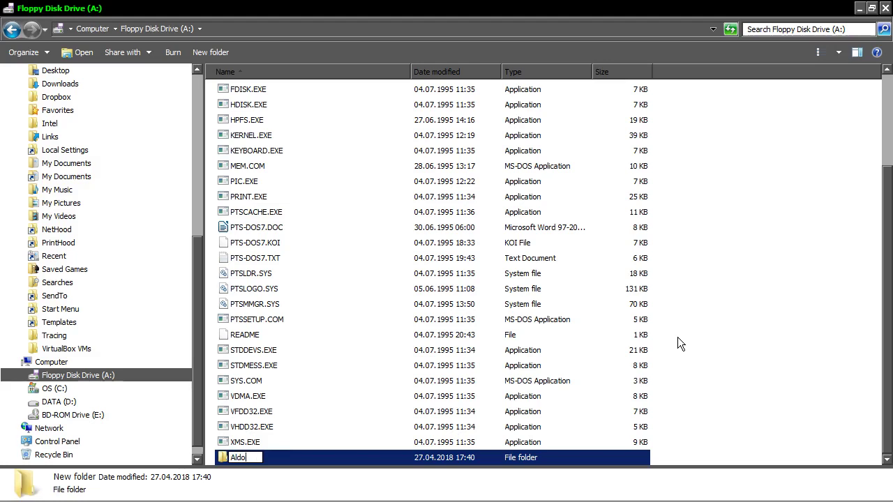
pyautogui.press('Return')
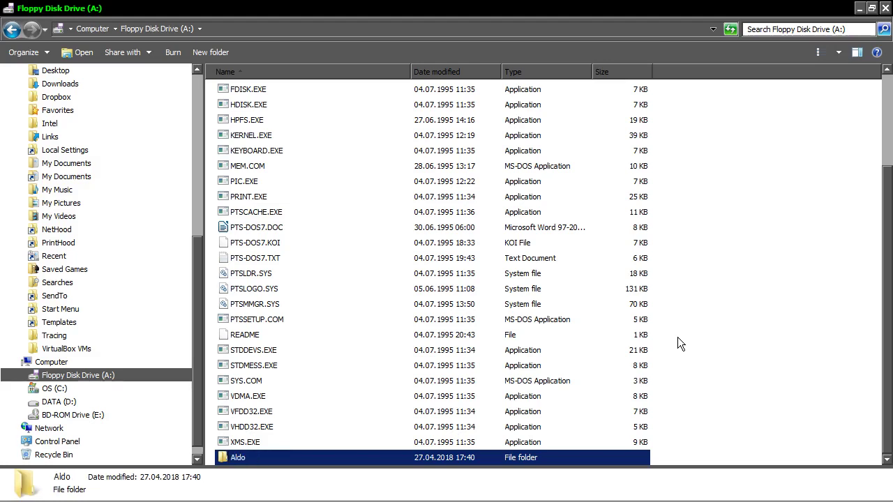
# - Delete the consecutive files from PTSCACHE.EXE through PTSSETUP.COM in the root of the floppy drive
pyautogui.moveTo(714, 207); pyautogui.dragTo(370, 323)
pyautogui.rightClick(342, 263)
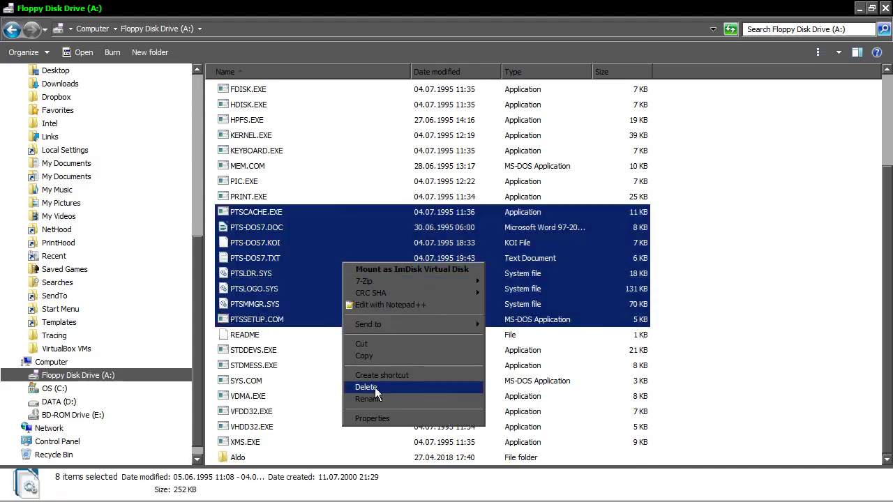
pyautogui.click(375, 387)
pyautogui.click(520, 293)
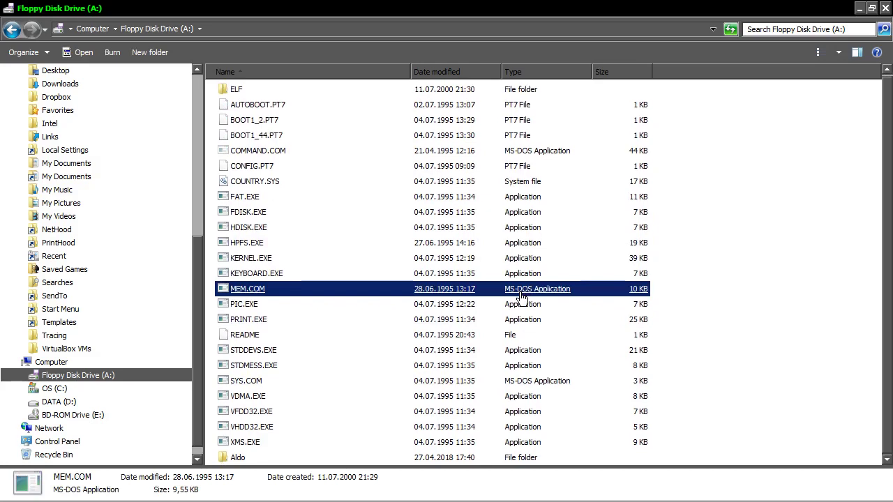
# - Go back up to Computer and examine the actions available for Floppy Disk Drive (A:) without applying any
pyautogui.press('BackSpace')
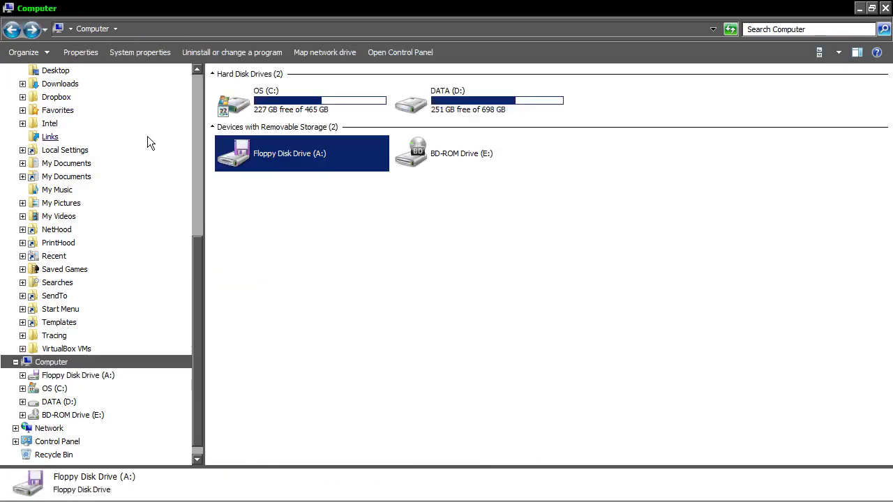
pyautogui.rightClick(274, 155)
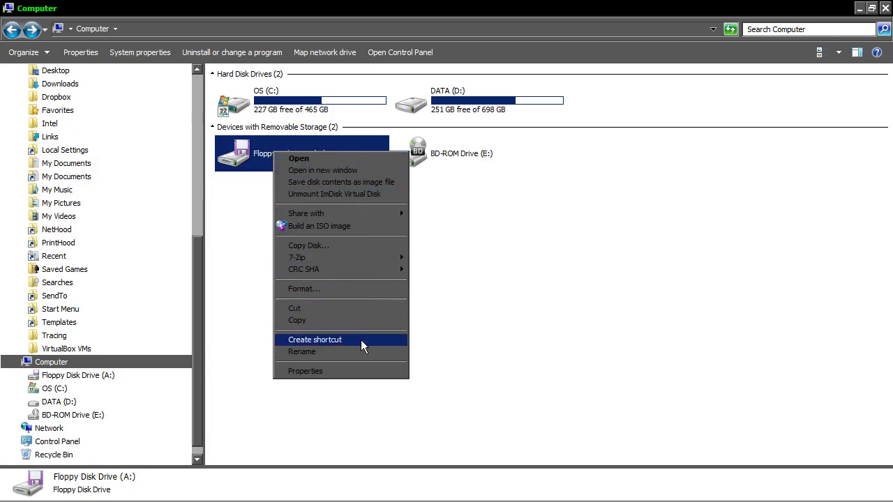
pyautogui.click(249, 212)
# - Switch to ImDisk and save drive A: at offset 0 without an MBR as an .img file named with the account owner's first name
pyautogui.moveTo(412, 499)
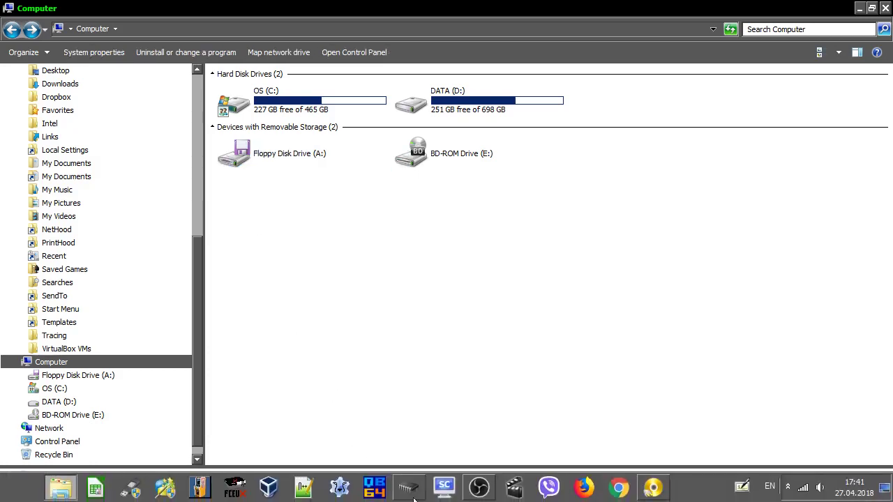
pyautogui.click(663, 492)
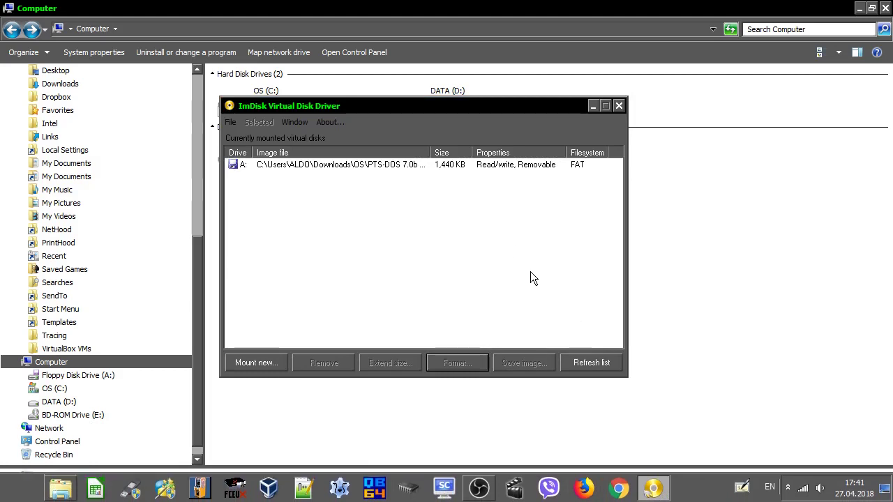
pyautogui.click(393, 167)
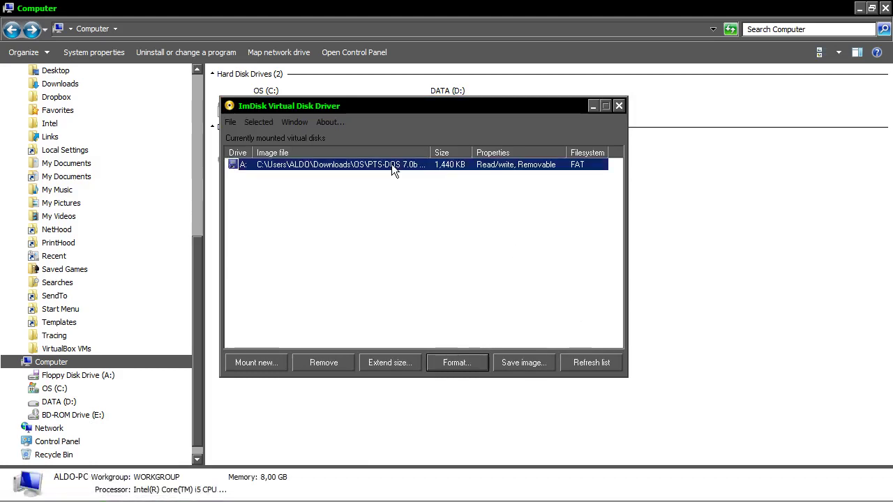
pyautogui.click(521, 363)
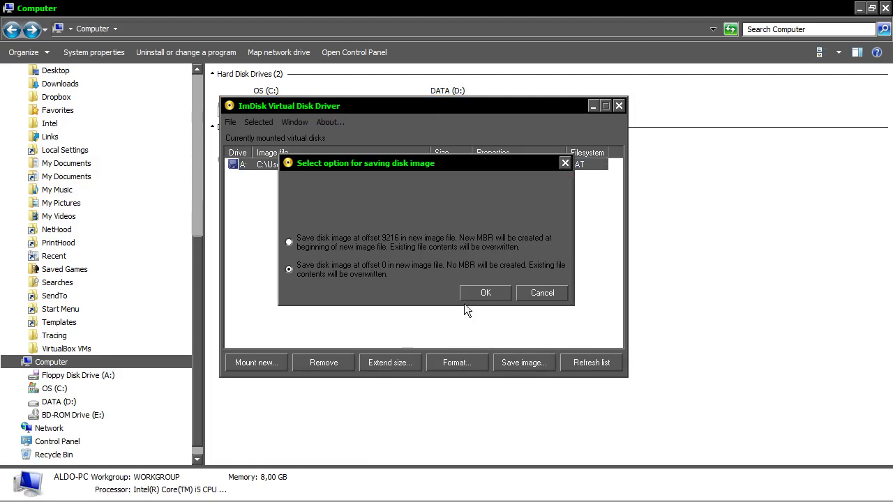
pyautogui.click(486, 292)
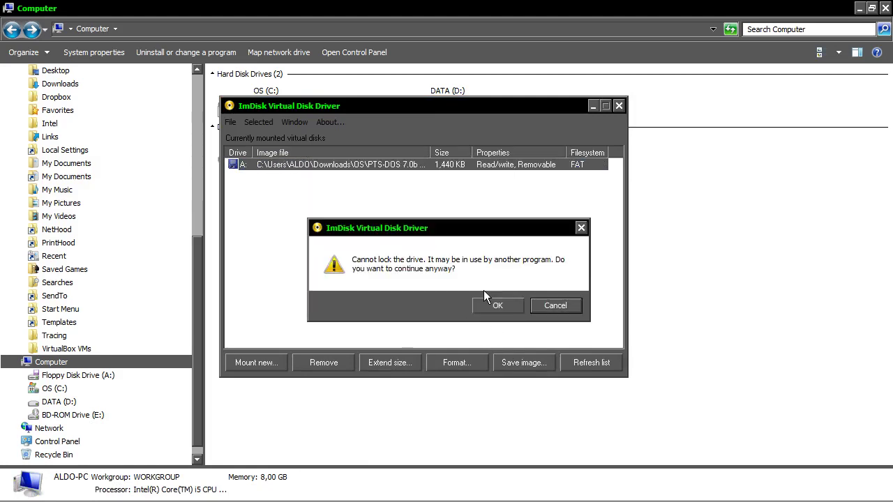
pyautogui.click(496, 306)
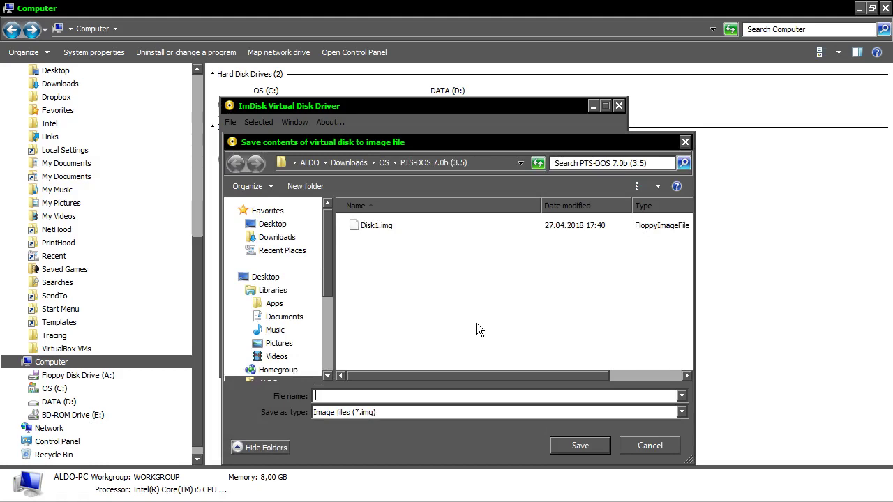
pyautogui.write('Aldo')
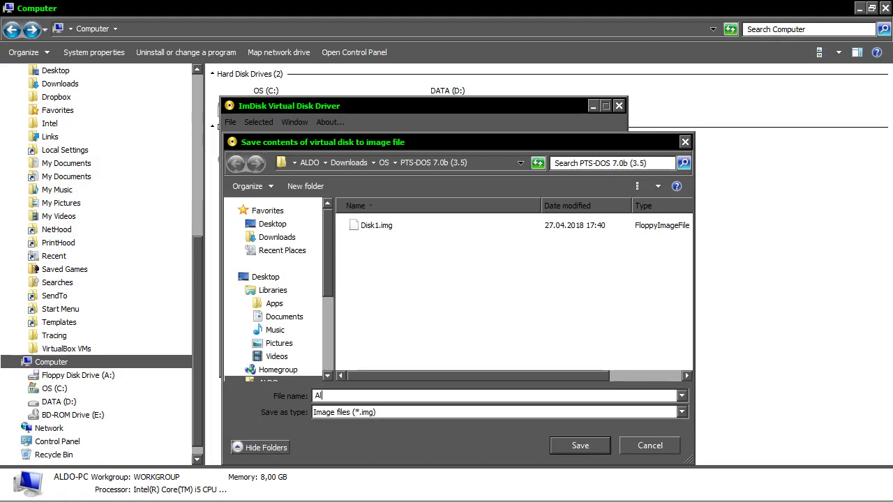
pyautogui.click(581, 446)
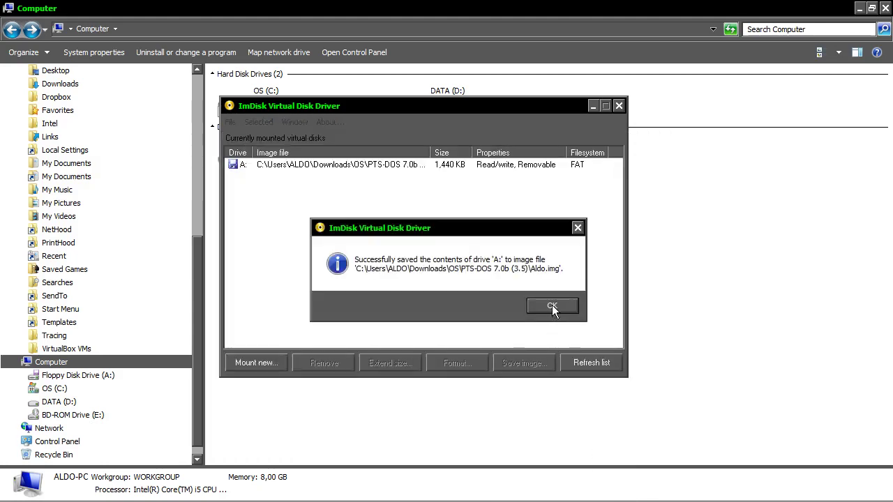
pyautogui.click(552, 307)
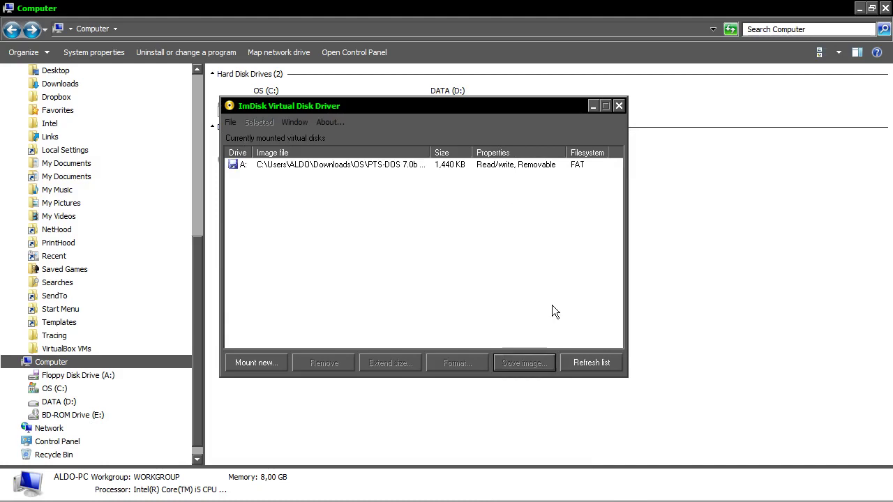
# - Remove the mounted A: virtual disk, forcing the dismount of the volume
pyautogui.click(345, 164)
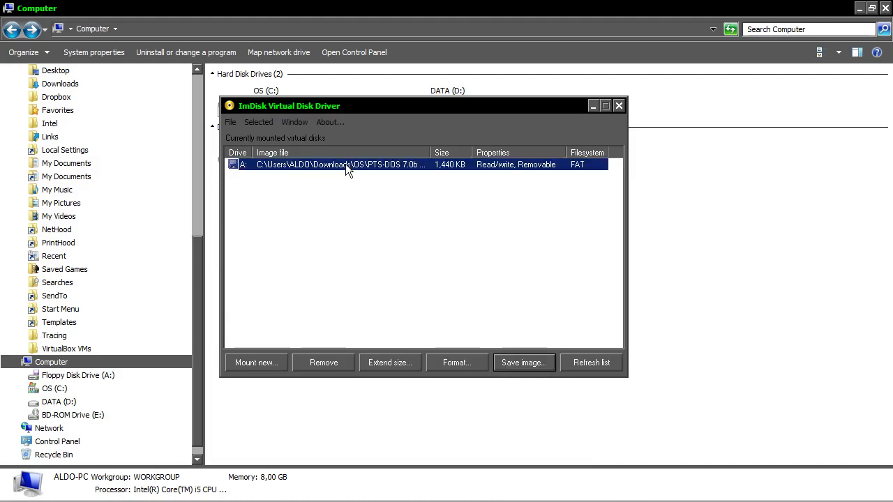
pyautogui.click(324, 362)
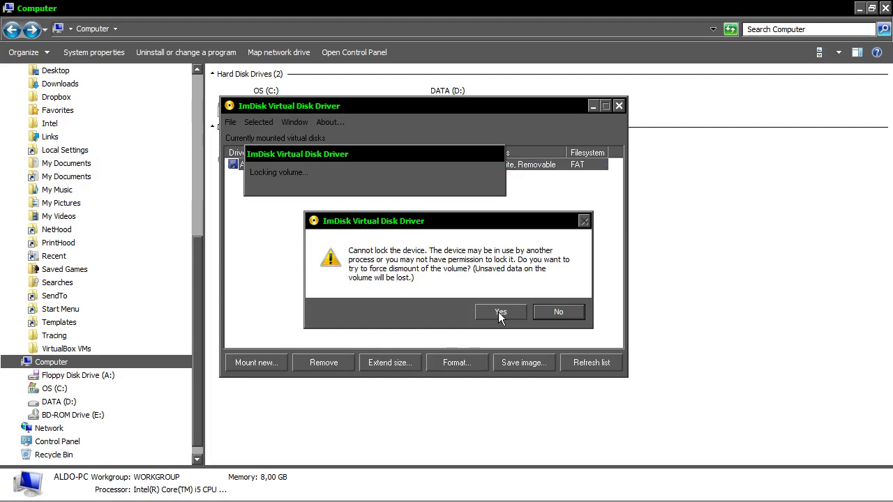
pyautogui.click(500, 313)
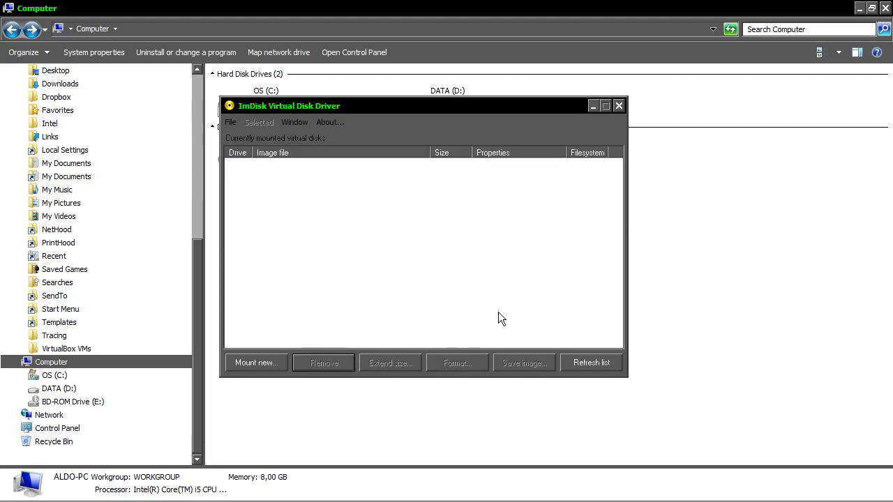